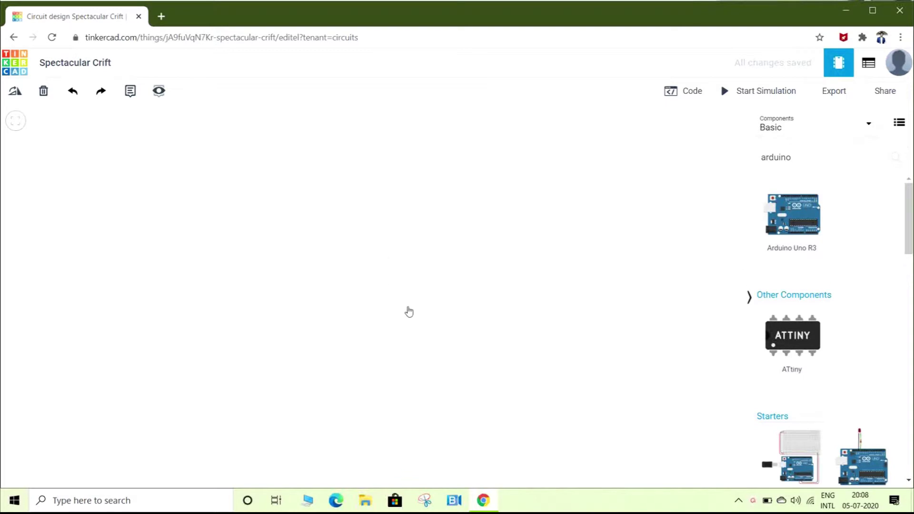
Zoom out around the Arduino breadboard starter, deselect it, and focus the component search box.
{"action": "scroll", "coordinate": [408, 311], "scroll_direction": "down", "scroll_amount": 3}
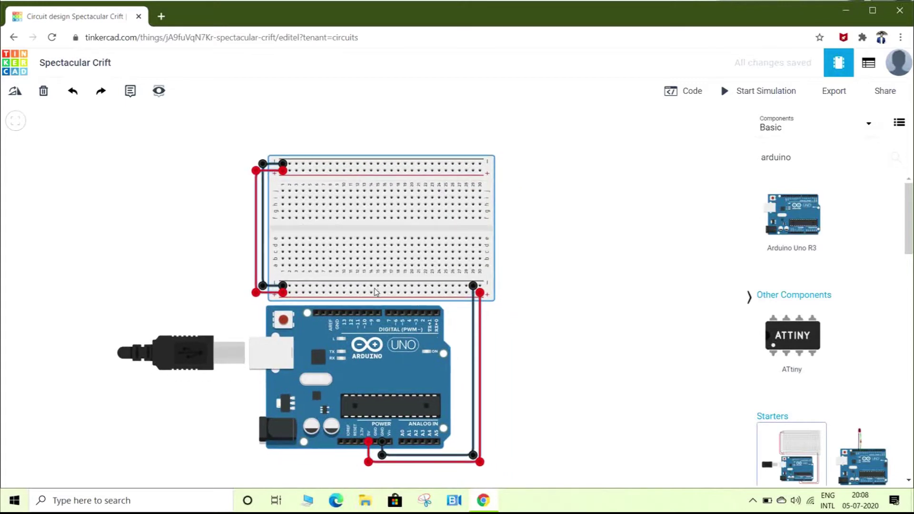
{"action": "left_click", "coordinate": [552, 284]}
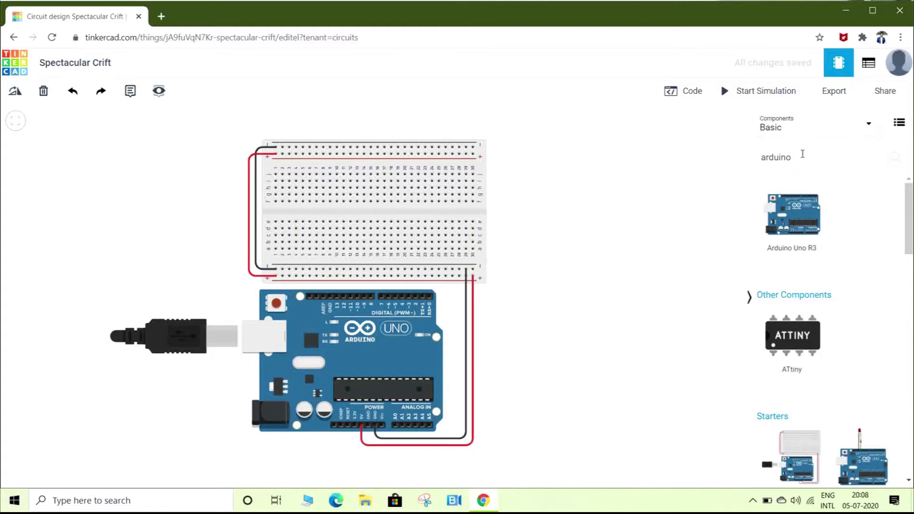
{"action": "left_click", "coordinate": [862, 155]}
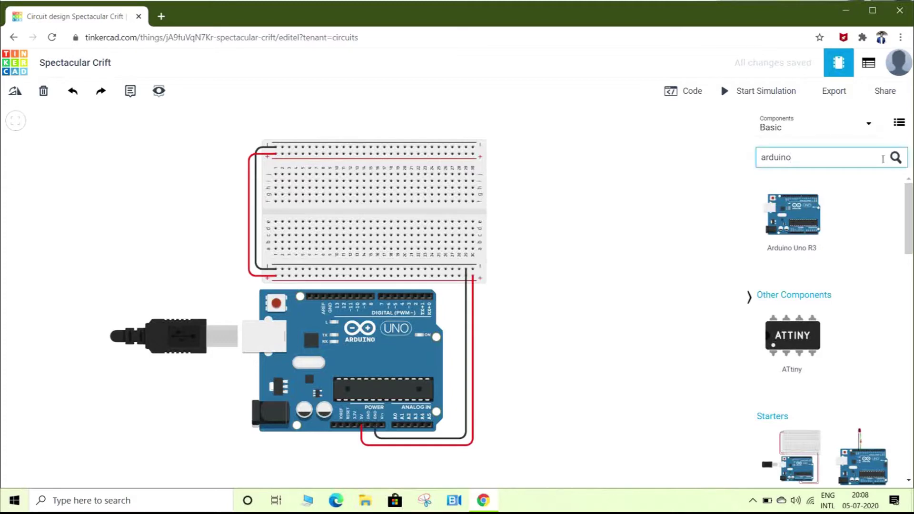
Search for 'led' and 'resis' and place an LED with a resistor below it on the canvas.
{"action": "key", "text": "BackSpace"}
{"action": "key", "text": "BackSpace"}
{"action": "key", "text": "BackSpace"}
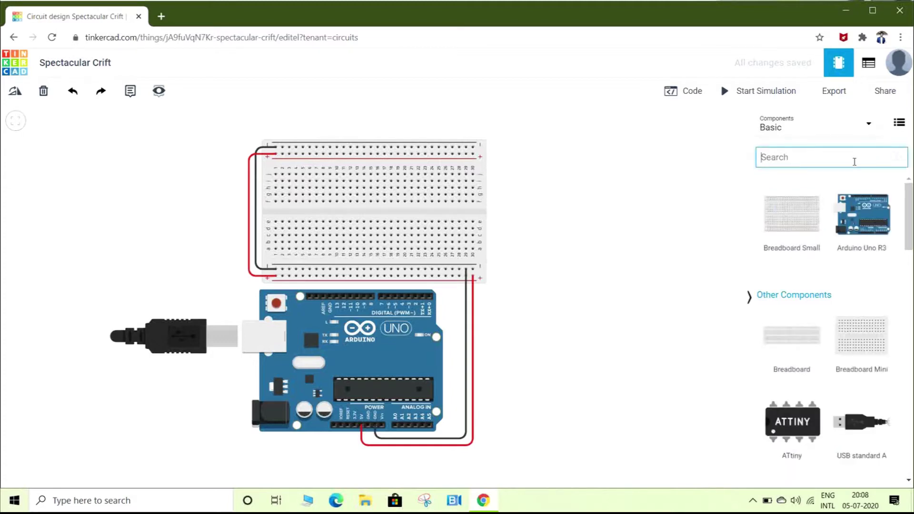
{"action": "type", "text": "led"}
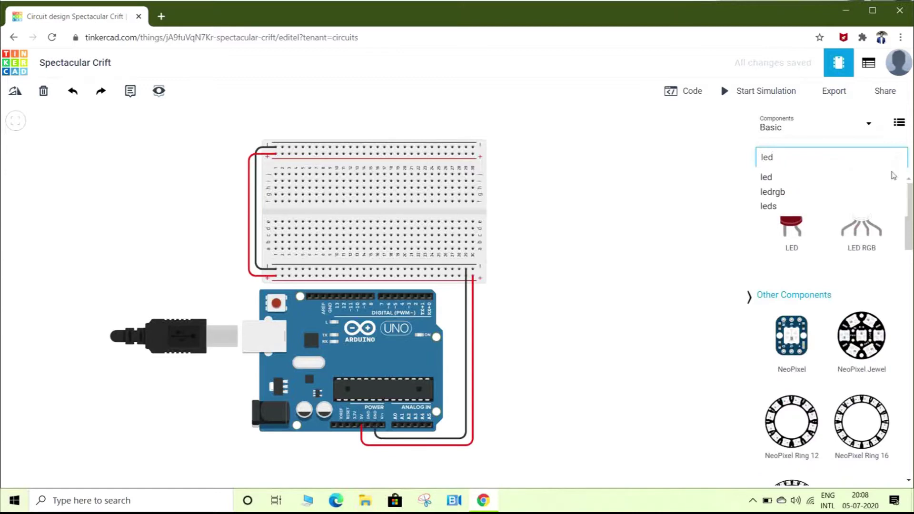
{"action": "left_click_drag", "start_coordinate": [791, 214], "coordinate": [586, 201]}
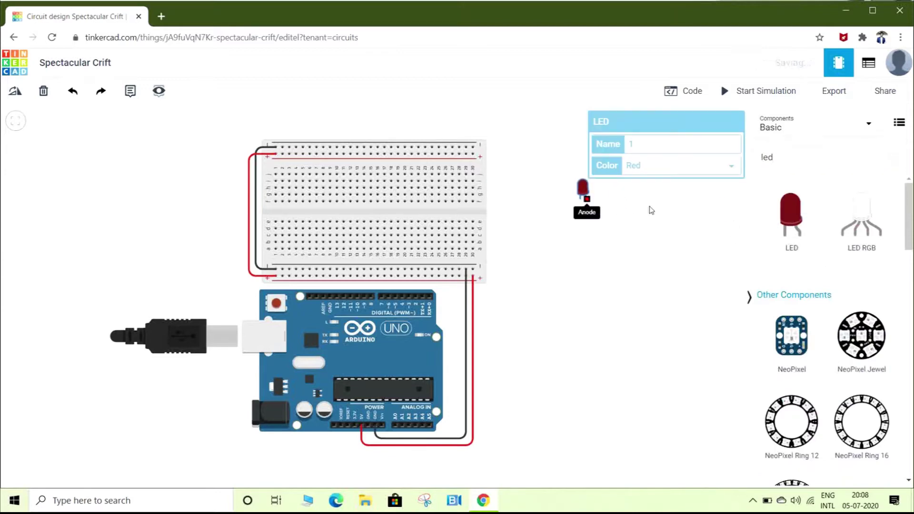
{"action": "left_click", "coordinate": [812, 163]}
{"action": "key", "text": "BackSpace"}
{"action": "key", "text": "BackSpace"}
{"action": "key", "text": "BackSpace"}
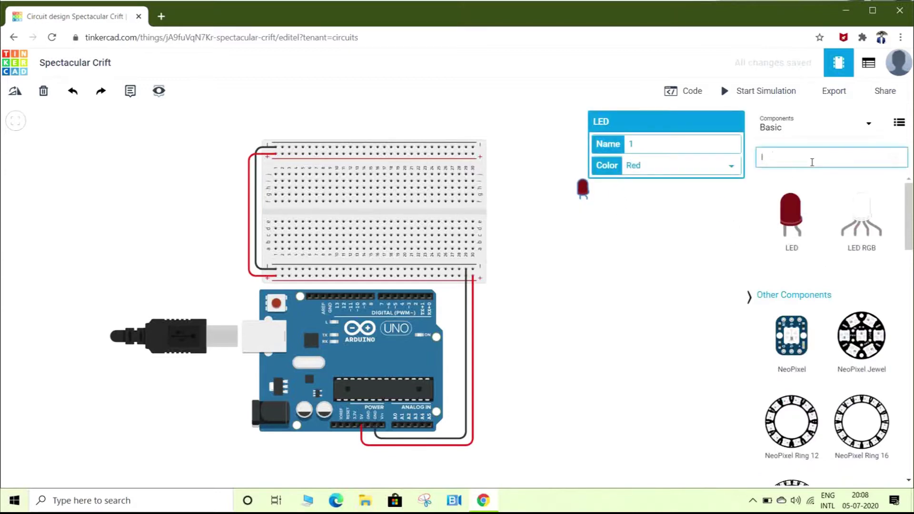
{"action": "type", "text": "resis"}
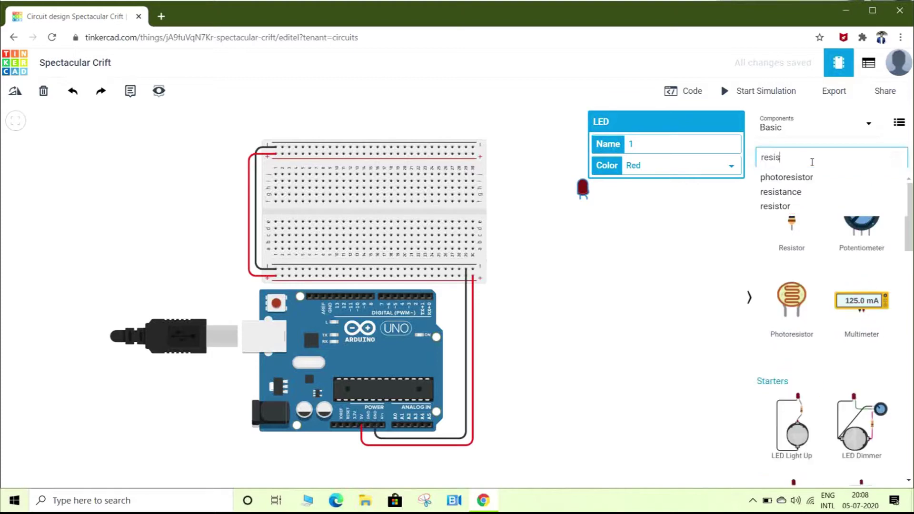
{"action": "left_click_drag", "start_coordinate": [793, 228], "coordinate": [591, 217]}
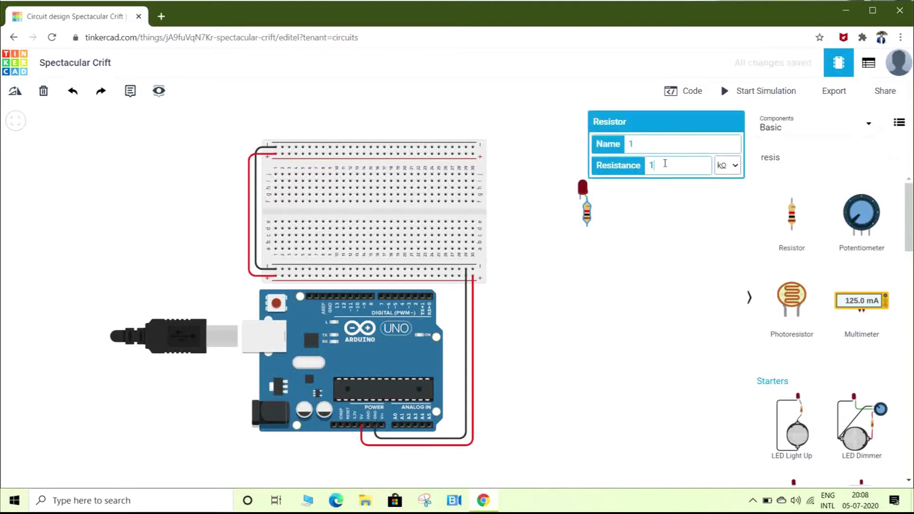
Set the resistor's resistance to 220 Ω.
{"action": "left_click", "coordinate": [665, 164]}
{"action": "type", "text": "220"}
{"action": "left_click", "coordinate": [727, 165]}
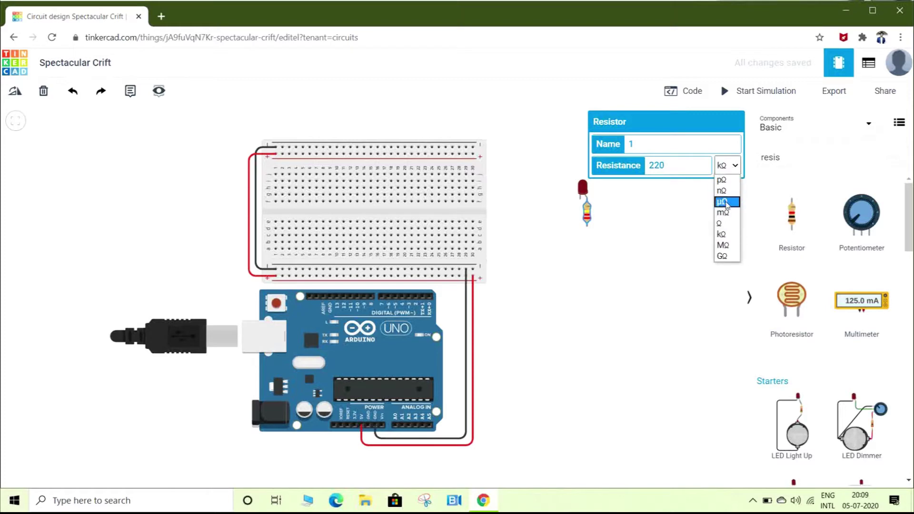
{"action": "left_click", "coordinate": [727, 224]}
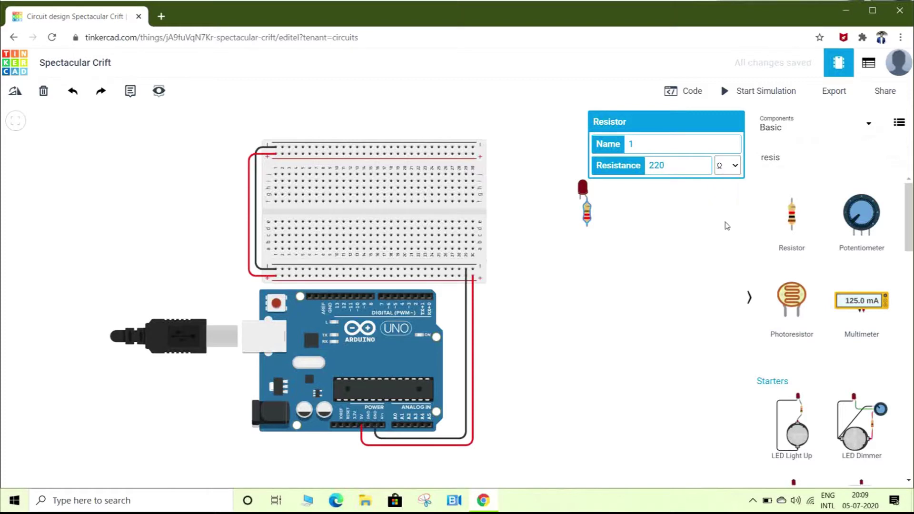
{"action": "left_click", "coordinate": [584, 189]}
Seat the LED and resistor on the breadboard and wire the LED to the lower rail in black.
{"action": "left_click_drag", "start_coordinate": [584, 189], "coordinate": [296, 187]}
{"action": "left_click", "coordinate": [693, 239]}
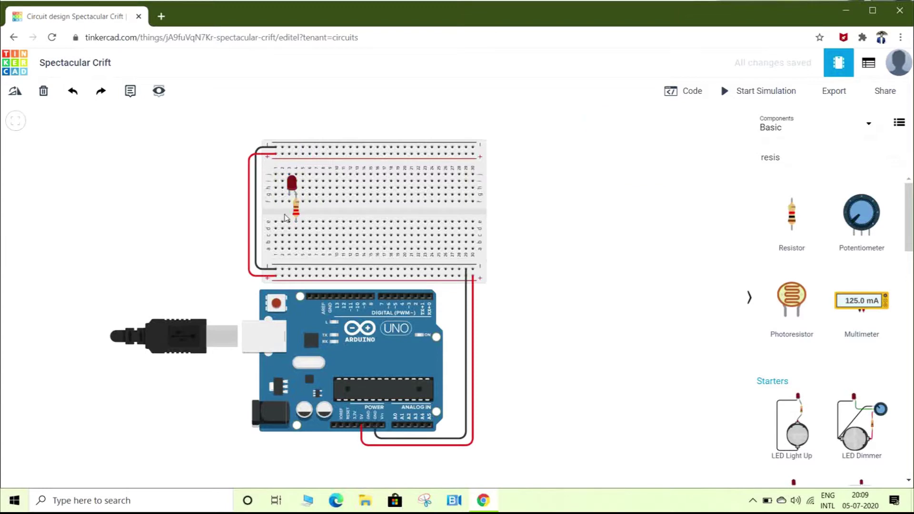
{"action": "left_click", "coordinate": [288, 202]}
{"action": "left_click", "coordinate": [292, 271]}
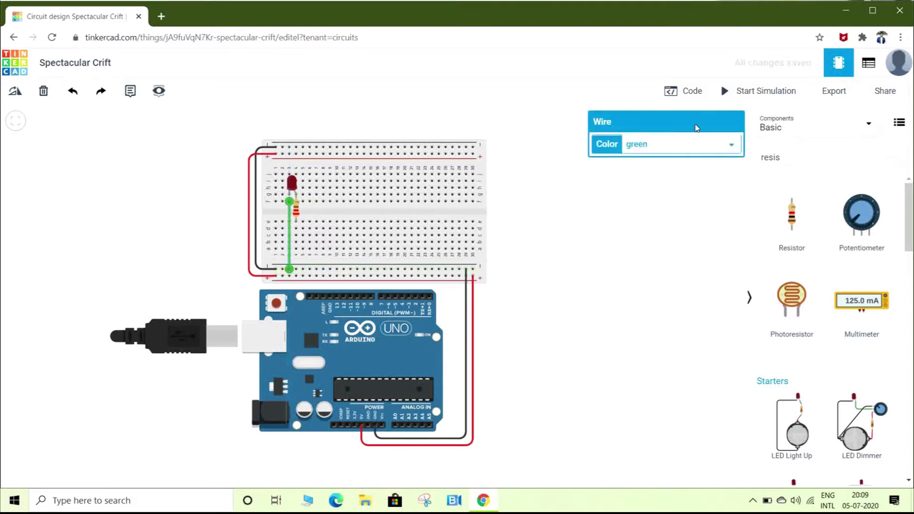
{"action": "left_click", "coordinate": [686, 143]}
{"action": "left_click", "coordinate": [676, 159]}
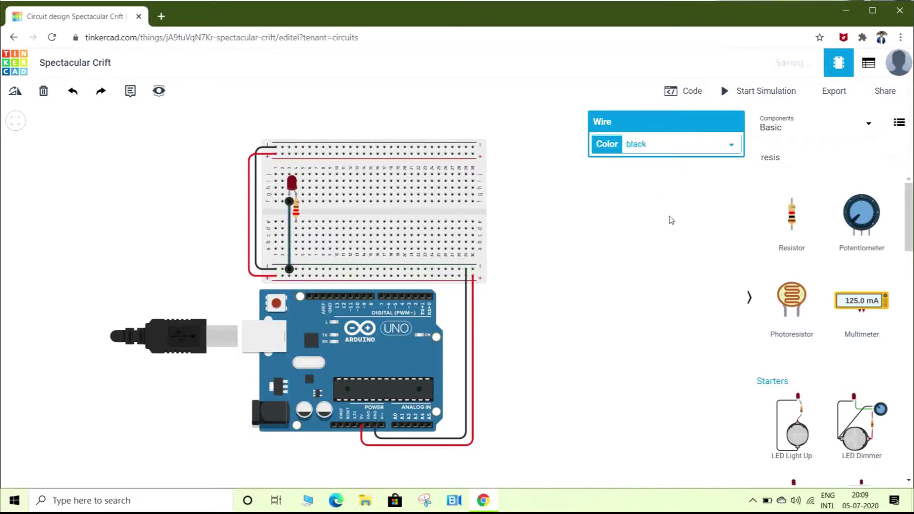
{"action": "left_click", "coordinate": [639, 267]}
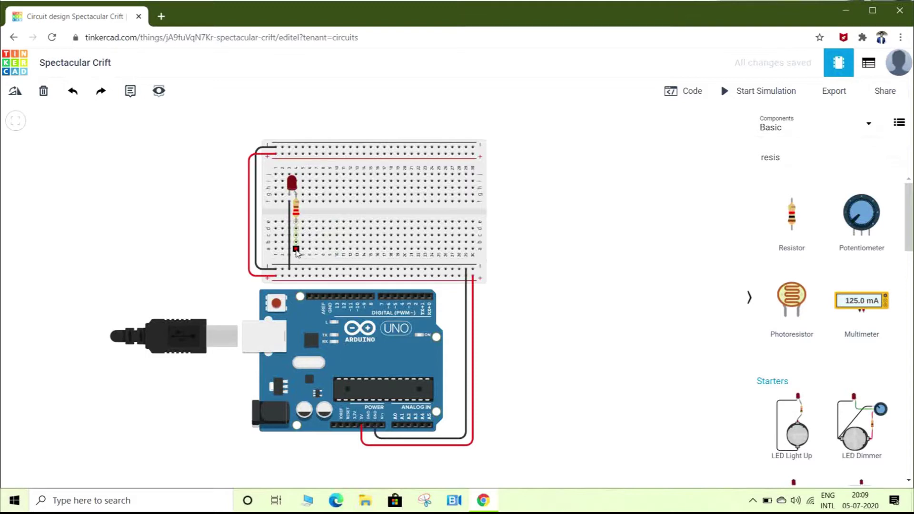
Wire the resistor to Arduino digital pin 9 in red, then add a potentiometer to the canvas.
{"action": "left_click", "coordinate": [296, 250]}
{"action": "left_click", "coordinate": [364, 299]}
{"action": "left_click", "coordinate": [634, 147]}
{"action": "left_click", "coordinate": [639, 170]}
{"action": "left_click", "coordinate": [620, 306]}
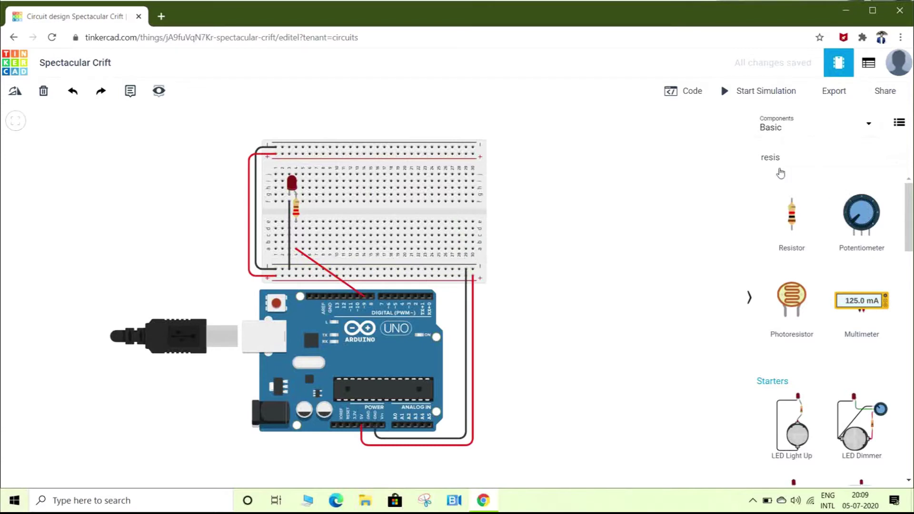
{"action": "left_click_drag", "start_coordinate": [862, 212], "coordinate": [515, 162]}
Move the potentiometer onto the breadboard's top rows and set its resistance to 220 Ω.
{"action": "left_click_drag", "start_coordinate": [421, 231], "coordinate": [384, 180]}
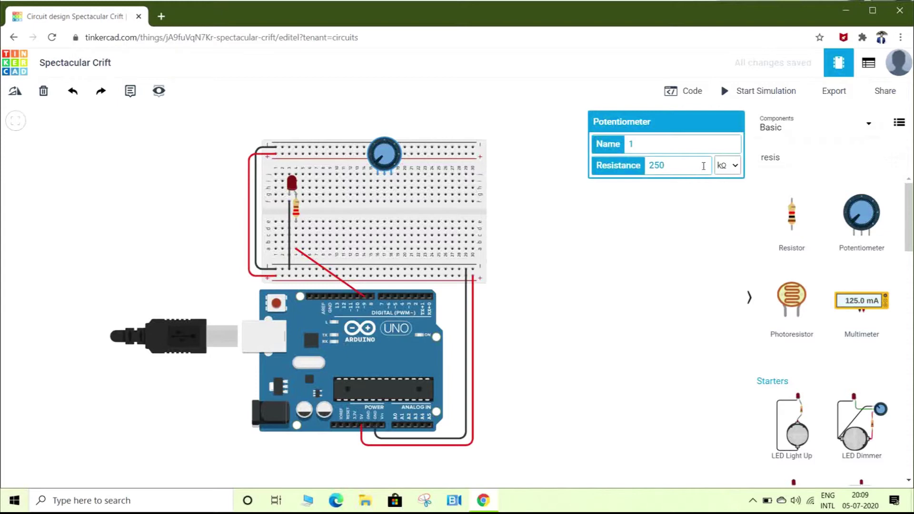
{"action": "left_click", "coordinate": [731, 166]}
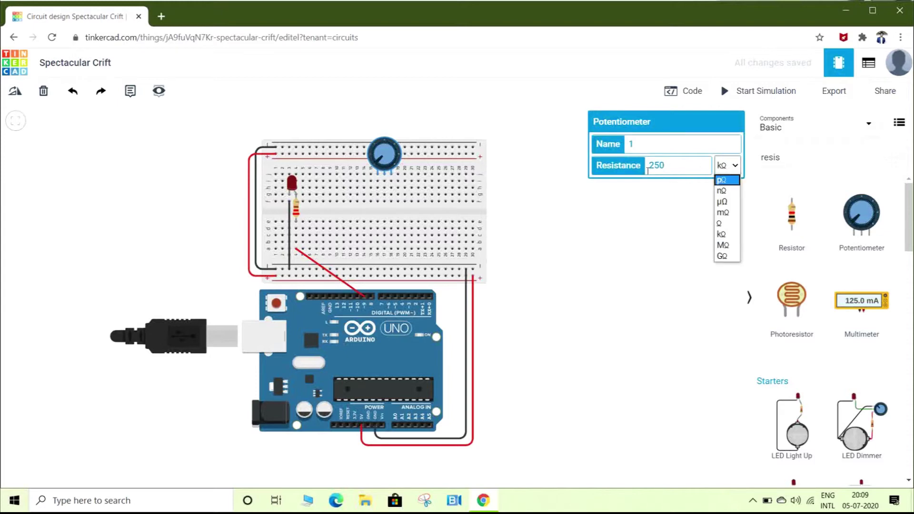
{"action": "left_click", "coordinate": [725, 225]}
{"action": "left_click", "coordinate": [675, 165]}
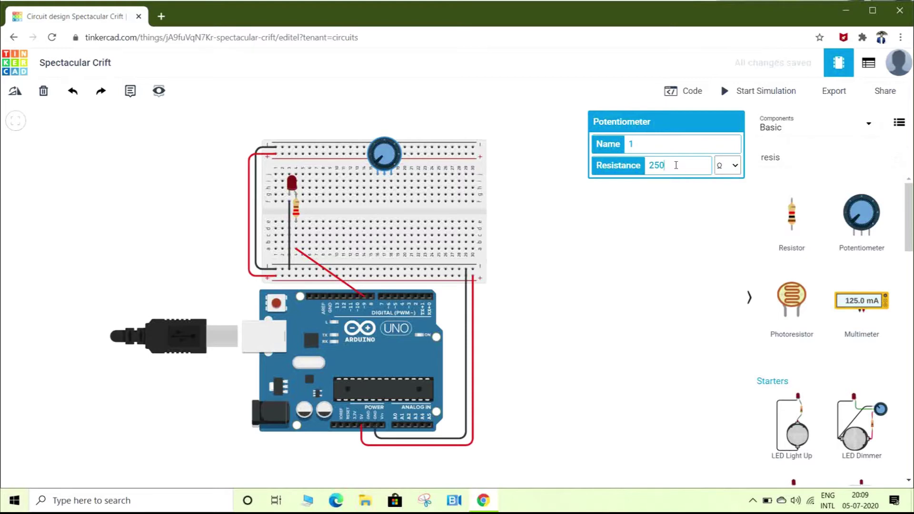
{"action": "type", "text": "20"}
{"action": "left_click", "coordinate": [625, 278]}
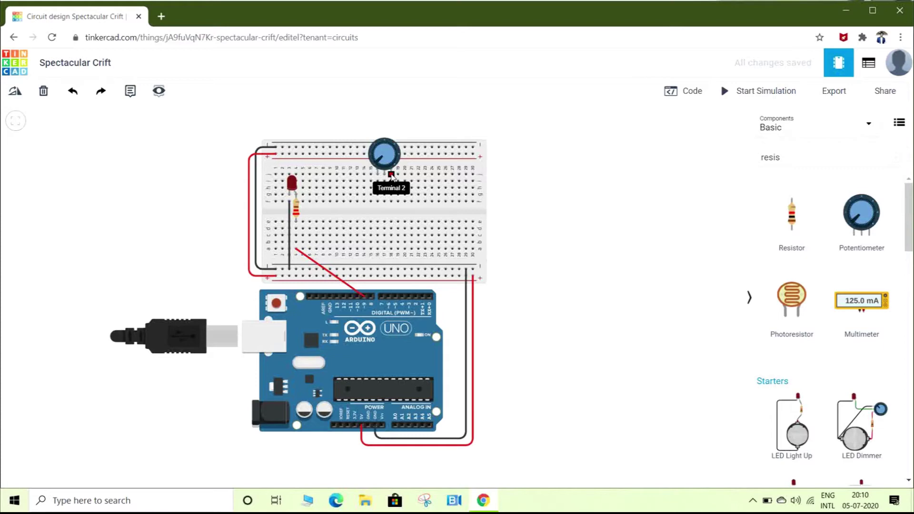
Wire the potentiometer's two outer terminals to the bottom power rails, coloured black and red.
{"action": "left_click", "coordinate": [391, 176]}
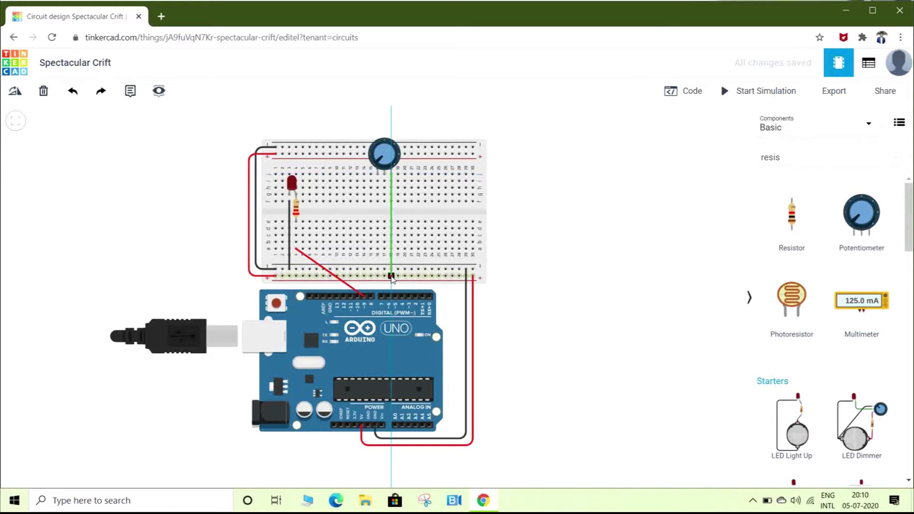
{"action": "left_click", "coordinate": [391, 276]}
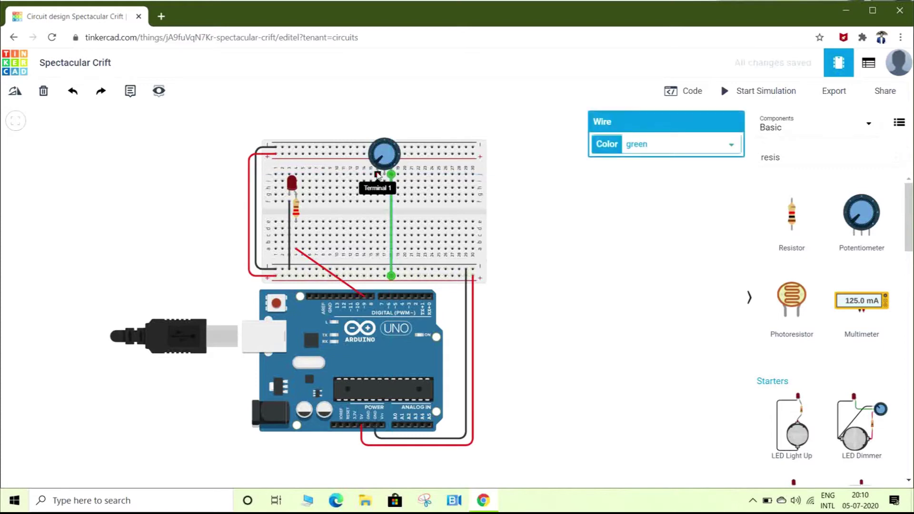
{"action": "left_click", "coordinate": [378, 175]}
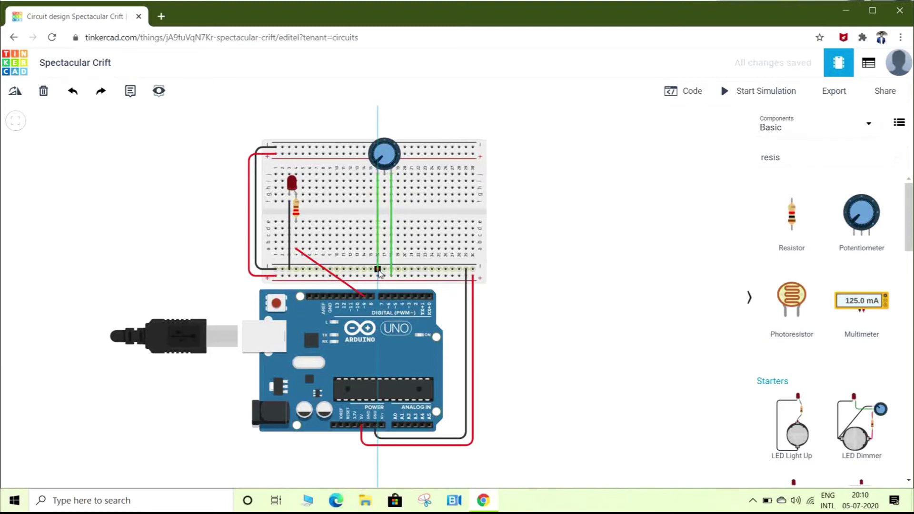
{"action": "left_click", "coordinate": [378, 270]}
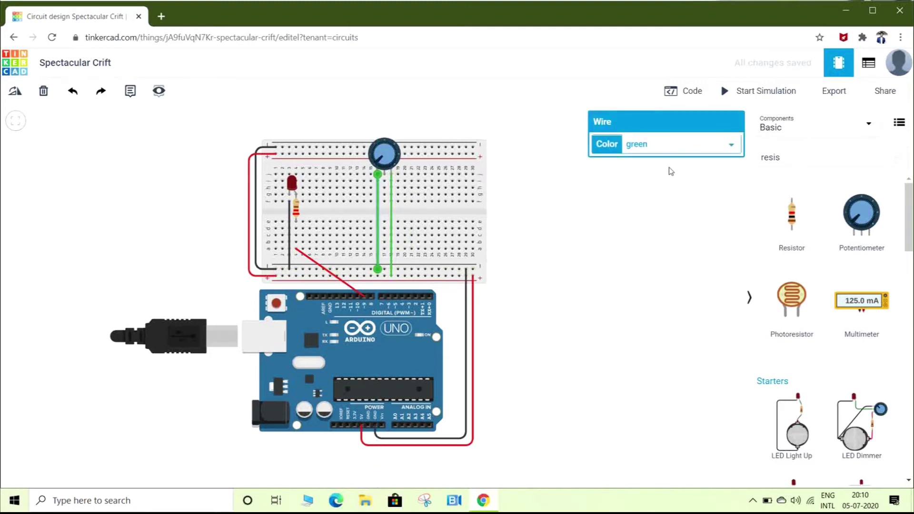
{"action": "left_click", "coordinate": [669, 148]}
{"action": "left_click", "coordinate": [661, 156]}
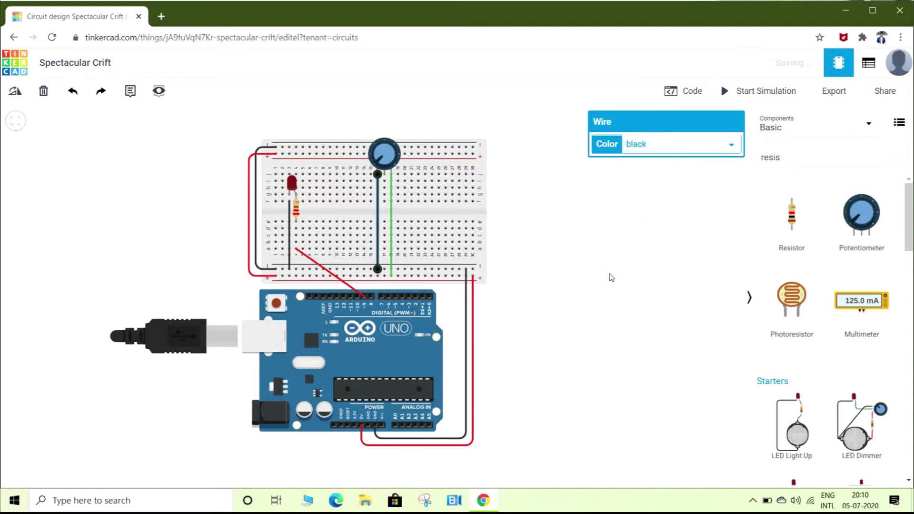
{"action": "left_click", "coordinate": [392, 220]}
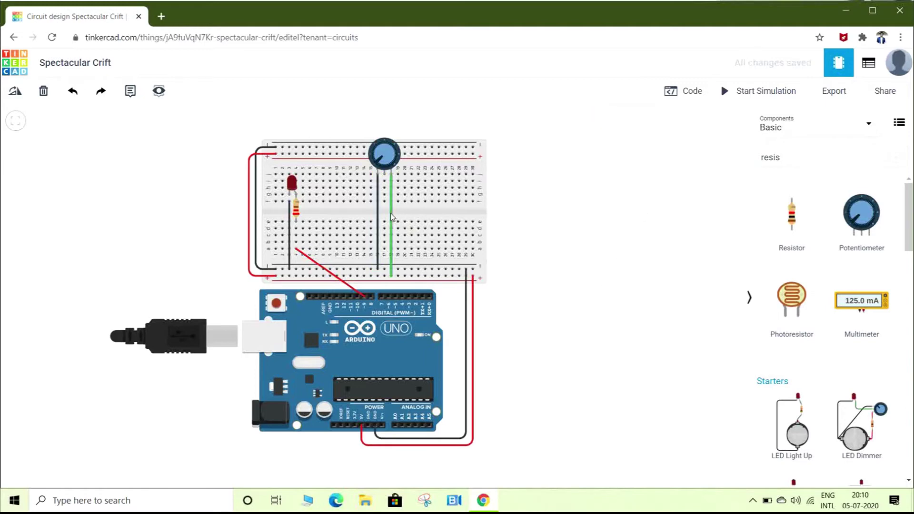
{"action": "left_click", "coordinate": [657, 153]}
{"action": "left_click", "coordinate": [665, 171]}
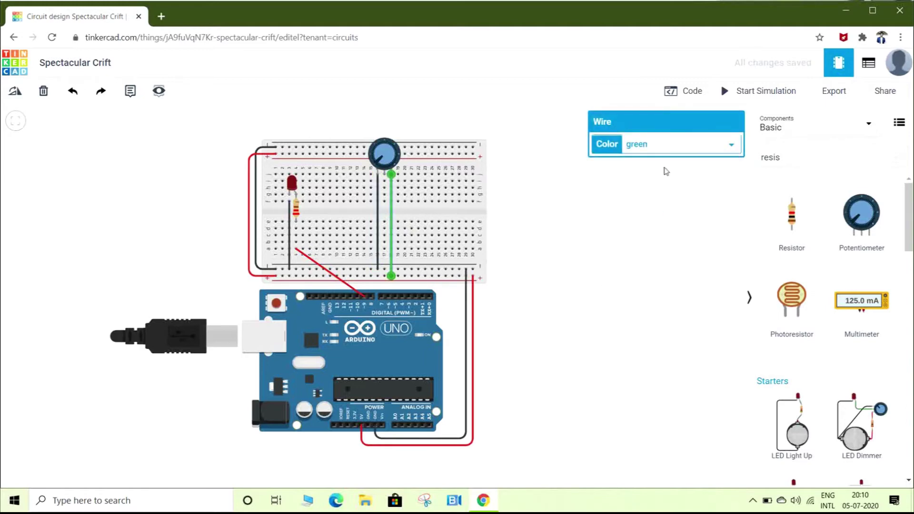
{"action": "left_click", "coordinate": [619, 282]}
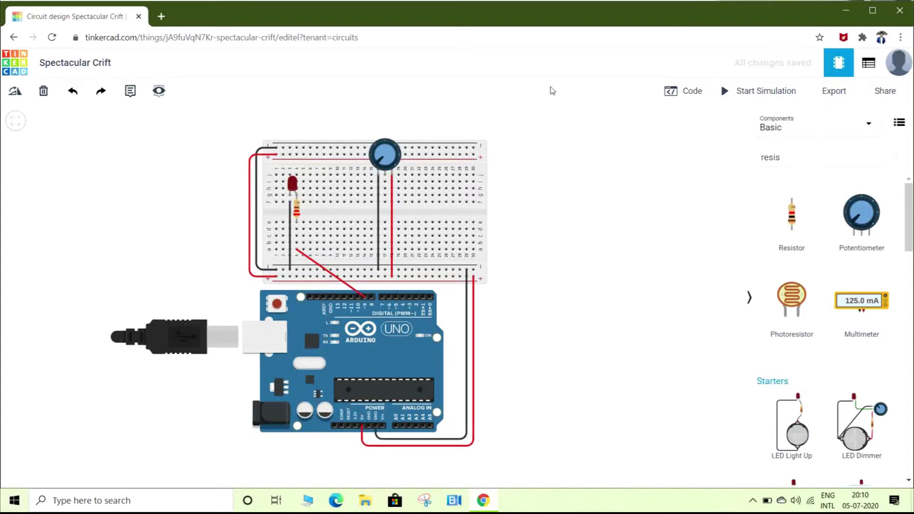
Wire the potentiometer's wiper column to analog pin A0 with a yellow wire.
{"action": "left_click", "coordinate": [385, 204]}
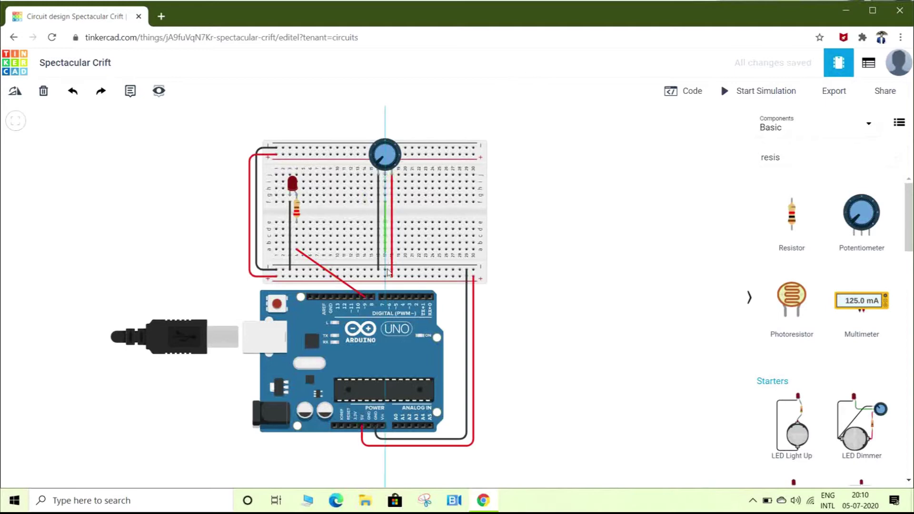
{"action": "left_click", "coordinate": [395, 427]}
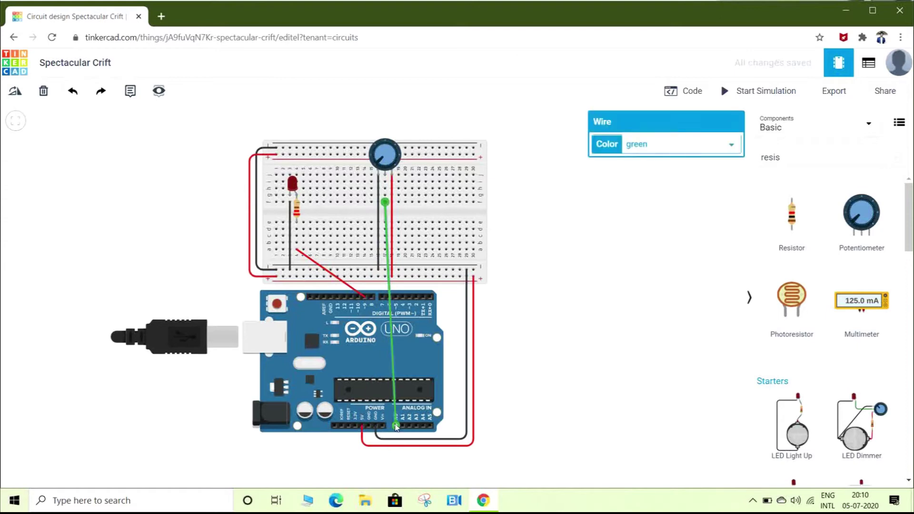
{"action": "left_click", "coordinate": [669, 144]}
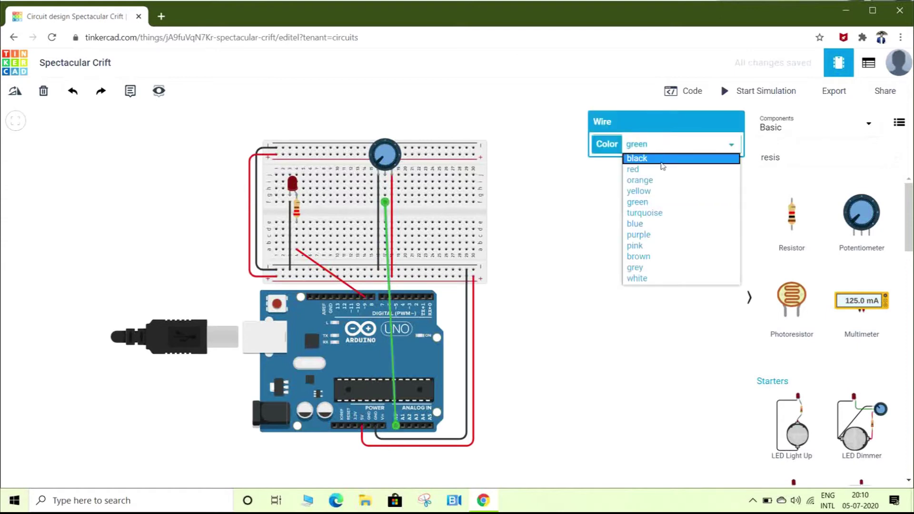
{"action": "left_click", "coordinate": [659, 191]}
{"action": "left_click", "coordinate": [498, 226]}
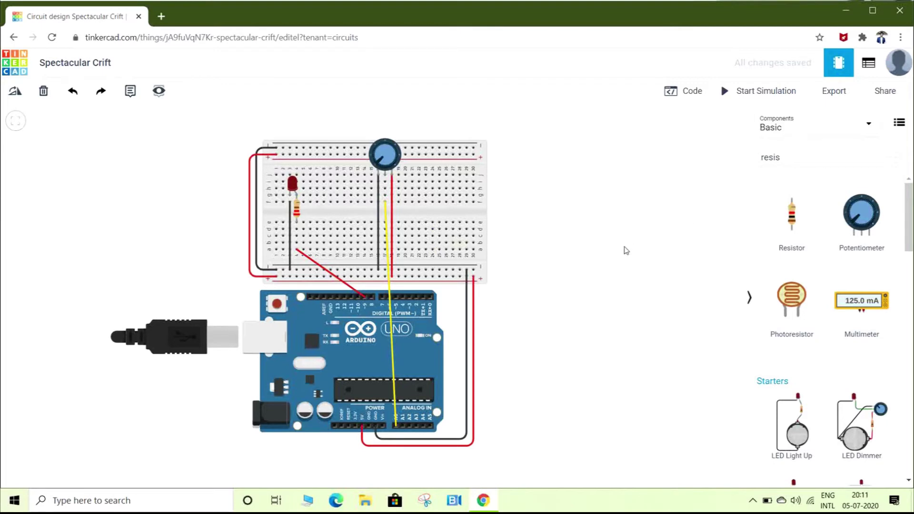
Open the Code editor, trash the default blink blocks, and create a variable named 'speed'.
{"action": "left_click", "coordinate": [681, 89]}
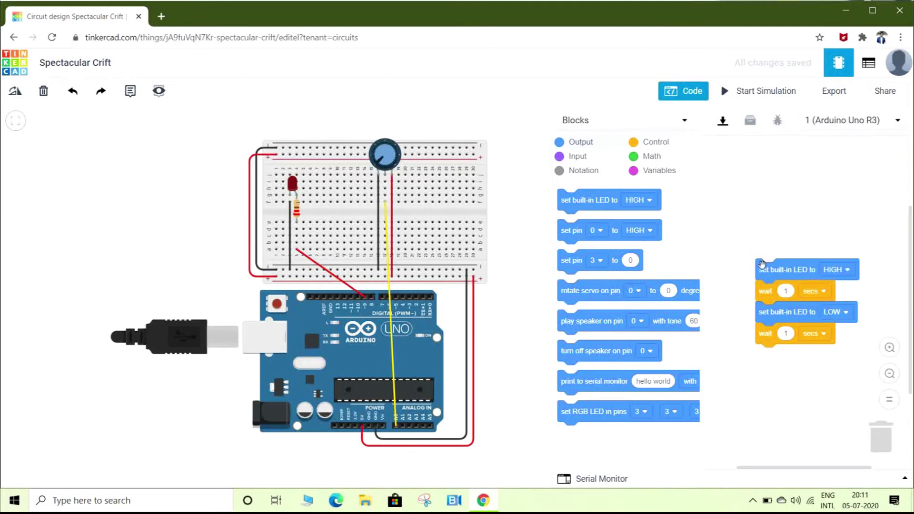
{"action": "left_click_drag", "start_coordinate": [766, 271], "coordinate": [831, 389]}
{"action": "left_click_drag", "start_coordinate": [876, 436], "coordinate": [876, 437]}
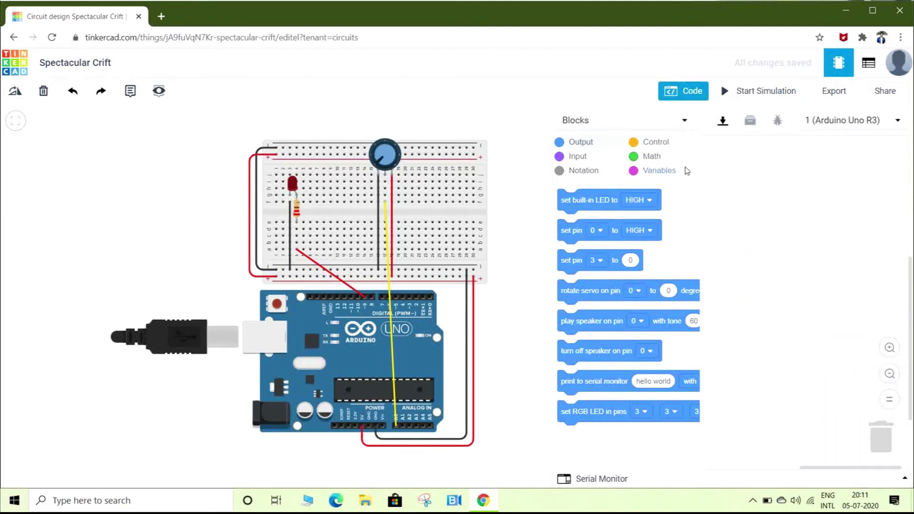
{"action": "left_click", "coordinate": [654, 173]}
{"action": "left_click", "coordinate": [615, 198]}
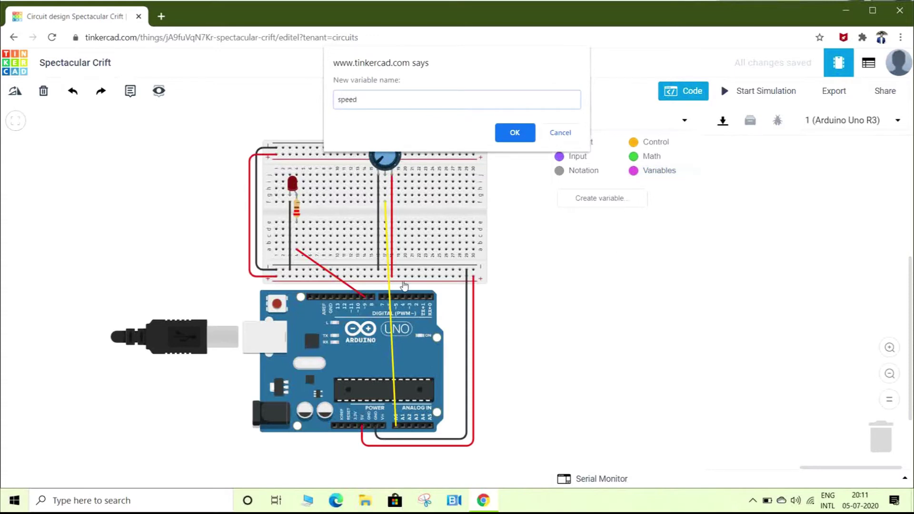
{"action": "left_click", "coordinate": [533, 133]}
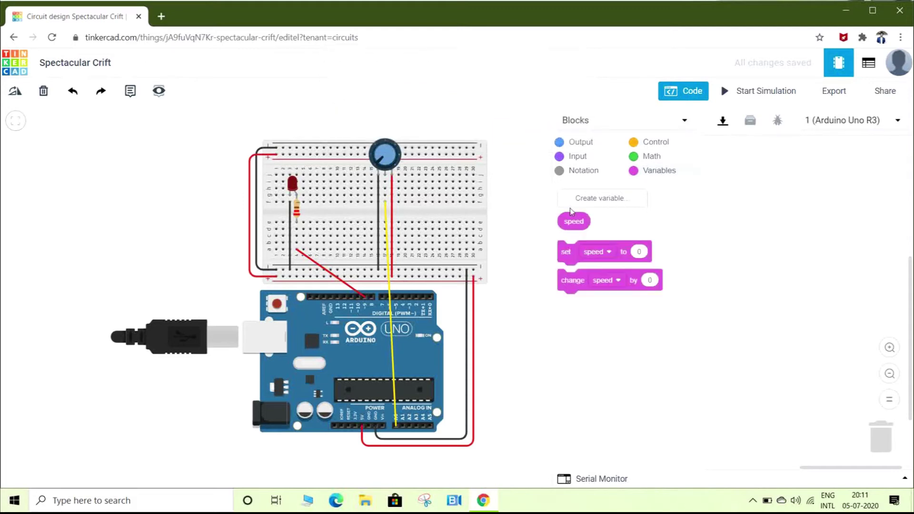
Add a 'set speed to' block and fill its value with 'read analog pin A0'.
{"action": "left_click_drag", "start_coordinate": [565, 252], "coordinate": [751, 194]}
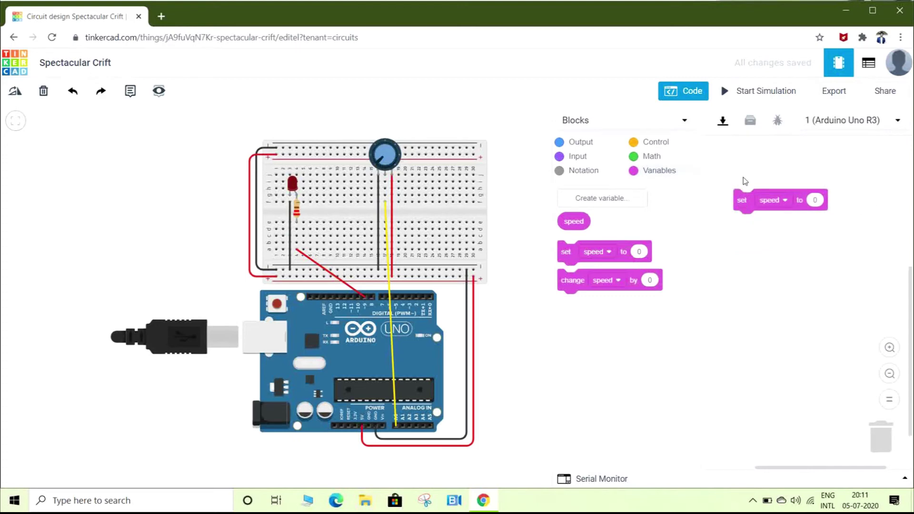
{"action": "left_click", "coordinate": [599, 141]}
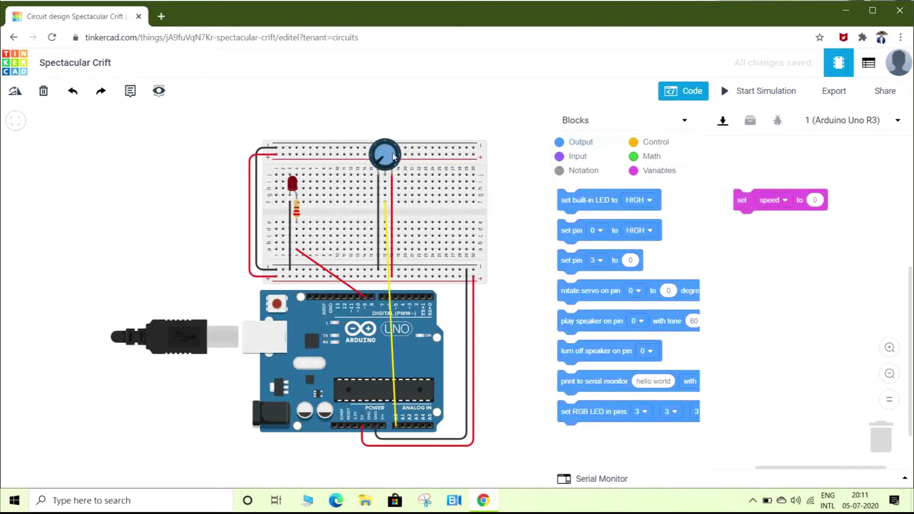
{"action": "left_click", "coordinate": [386, 204]}
{"action": "left_click", "coordinate": [577, 158]}
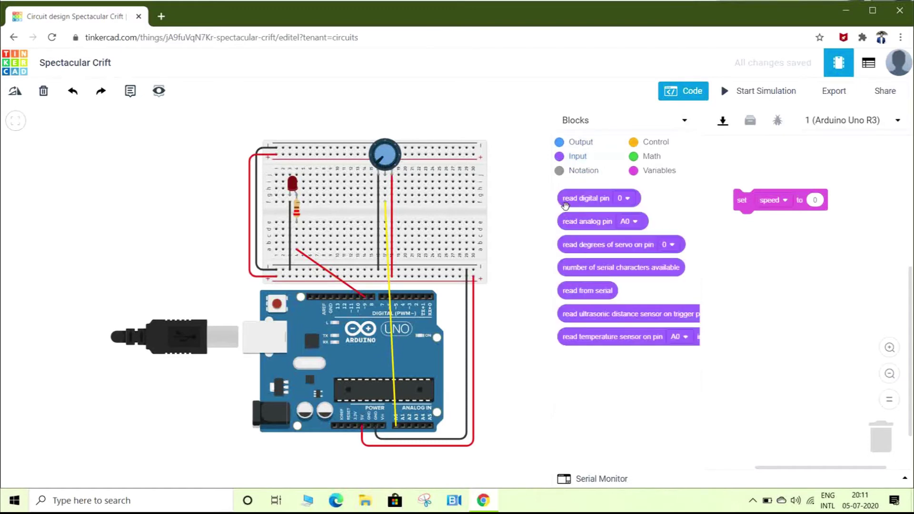
{"action": "left_click_drag", "start_coordinate": [573, 224], "coordinate": [818, 200]}
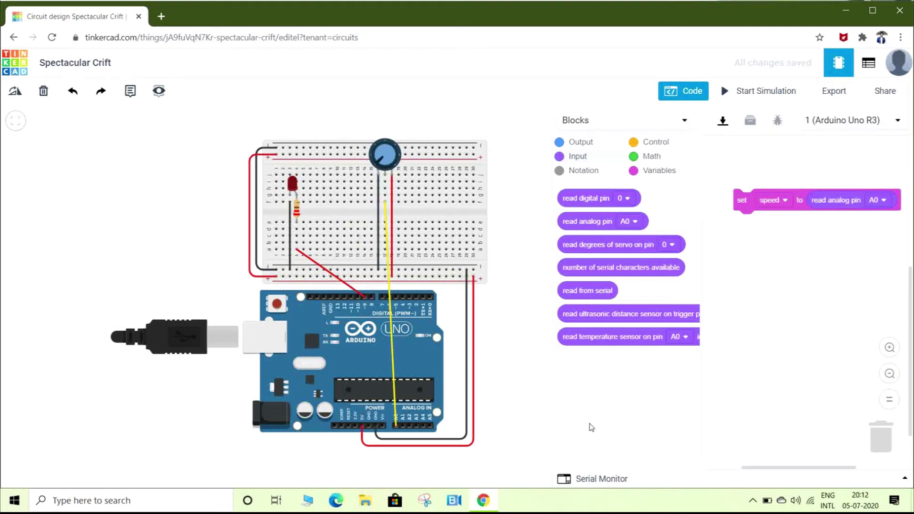
{"action": "left_click_drag", "start_coordinate": [737, 202], "coordinate": [724, 214]}
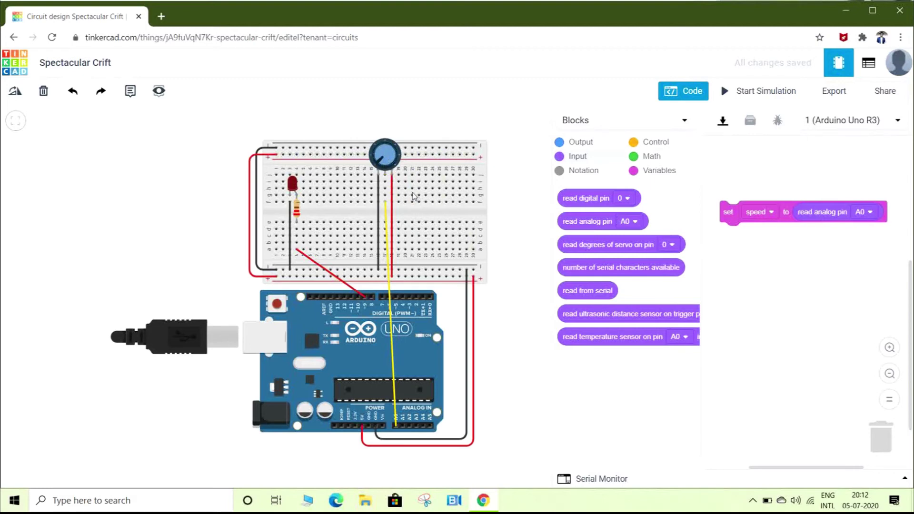
{"action": "left_click", "coordinate": [583, 143]}
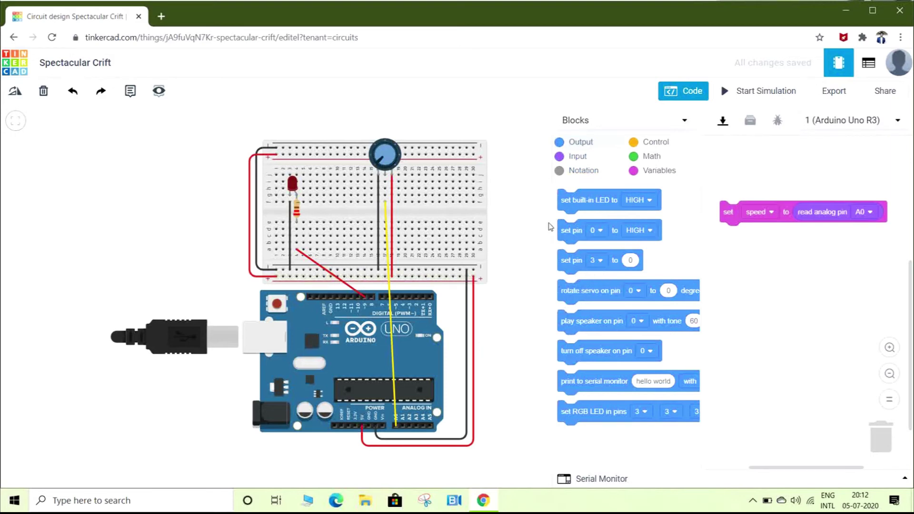
Add a 'set pin' block below that drives pin 9 HIGH.
{"action": "left_click_drag", "start_coordinate": [570, 232], "coordinate": [735, 250]}
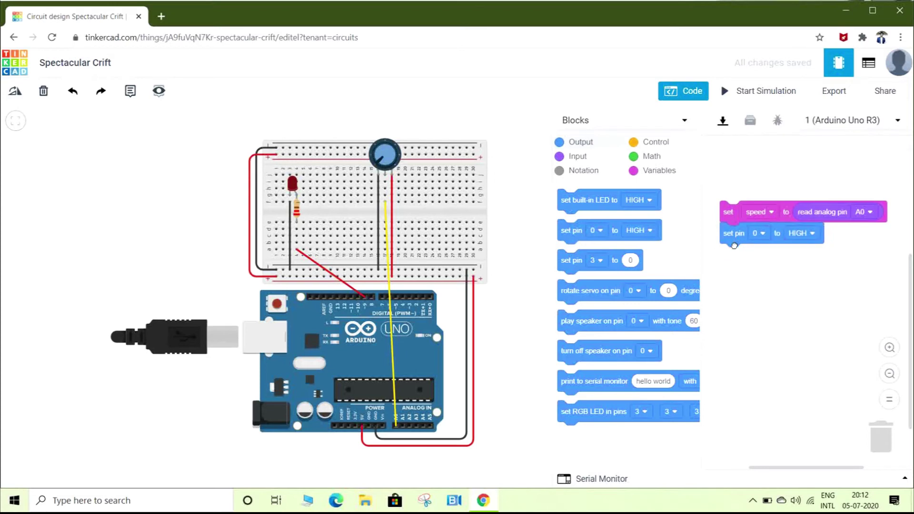
{"action": "left_click", "coordinate": [762, 235]}
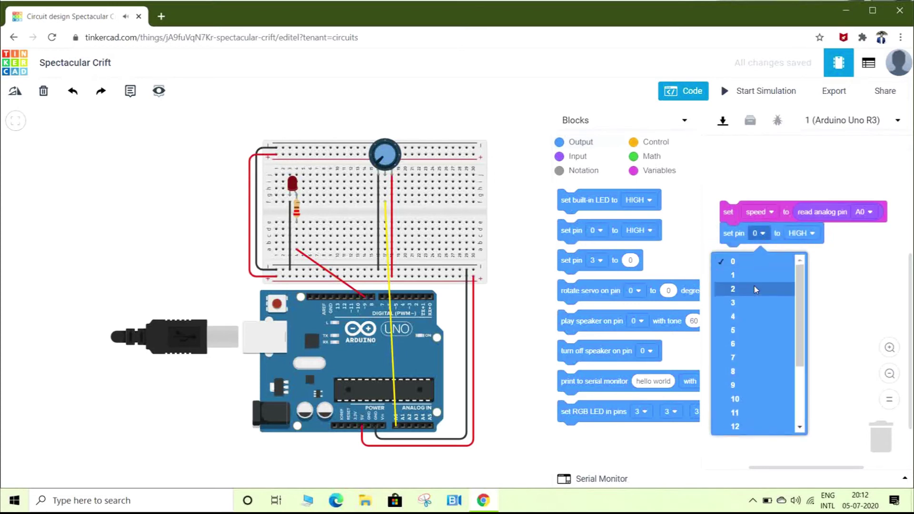
{"action": "left_click", "coordinate": [745, 386]}
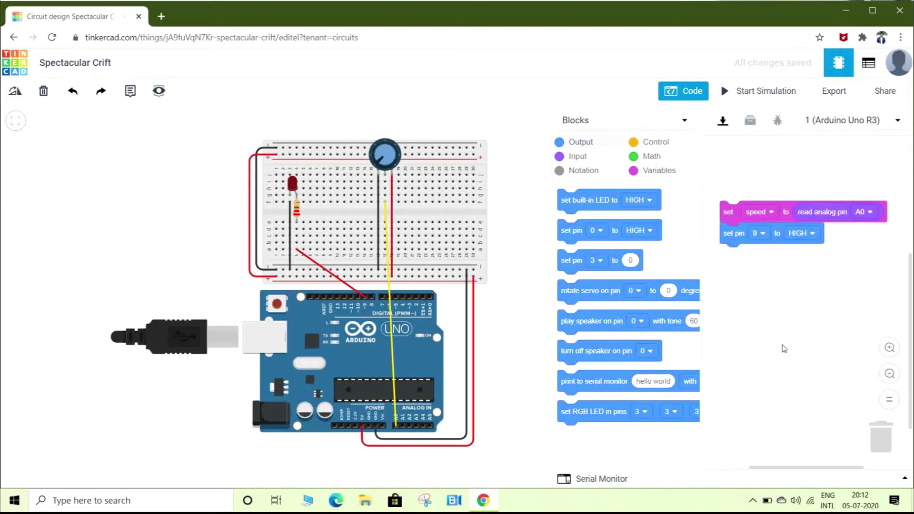
Add a wait block of 'speed' milliseconds after it.
{"action": "left_click", "coordinate": [654, 143]}
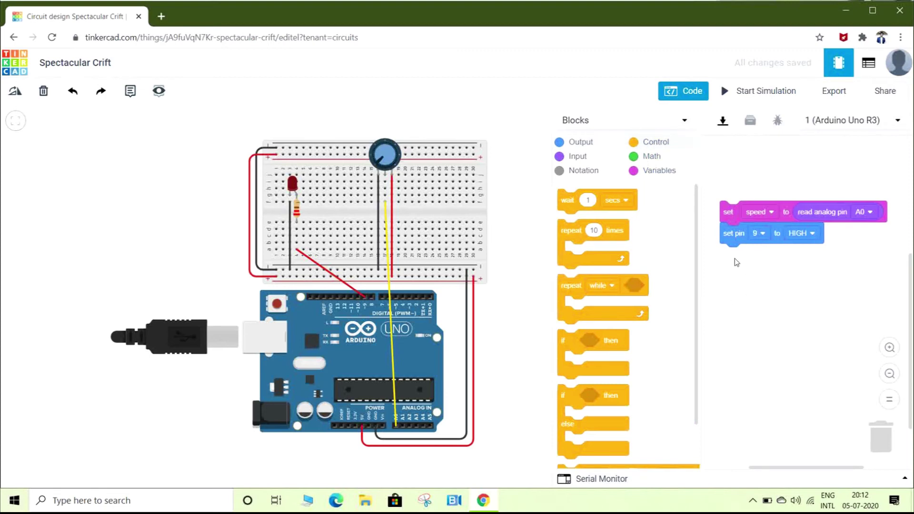
{"action": "left_click_drag", "start_coordinate": [569, 201], "coordinate": [737, 264]}
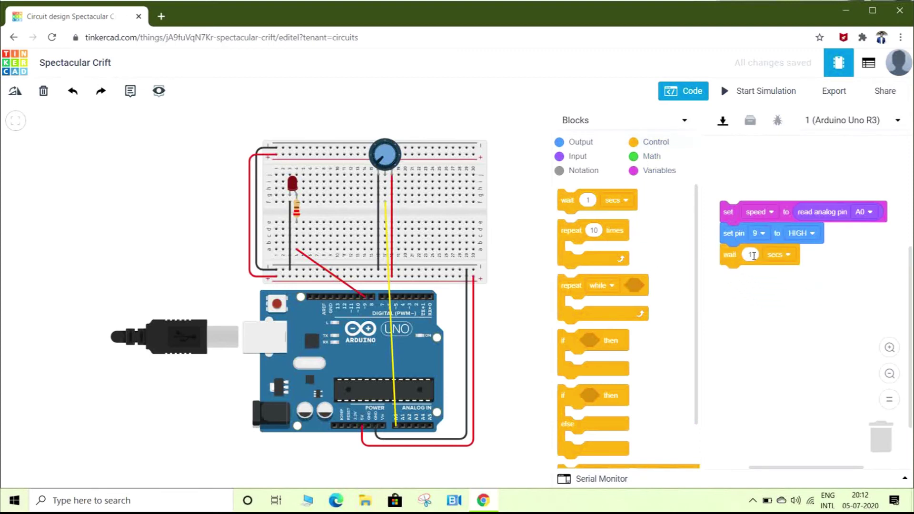
{"action": "left_click", "coordinate": [755, 330]}
{"action": "left_click", "coordinate": [661, 171]}
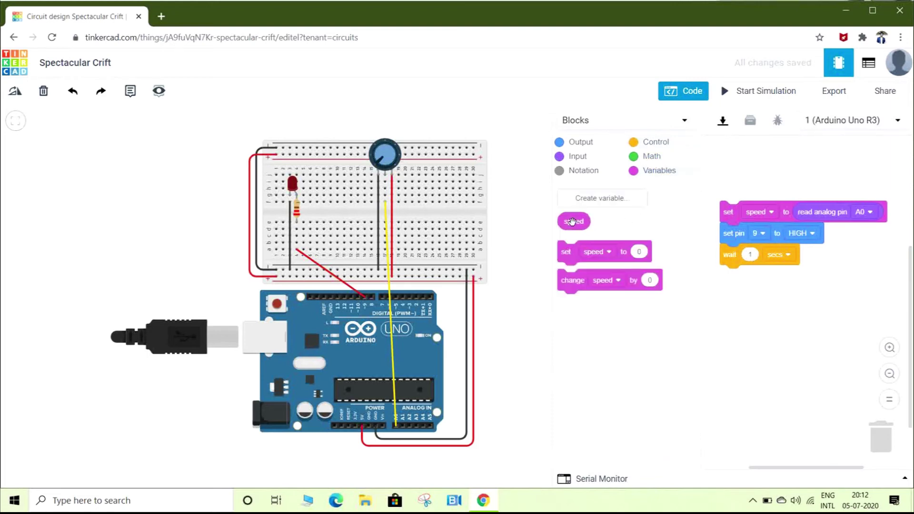
{"action": "left_click_drag", "start_coordinate": [573, 221], "coordinate": [745, 257]}
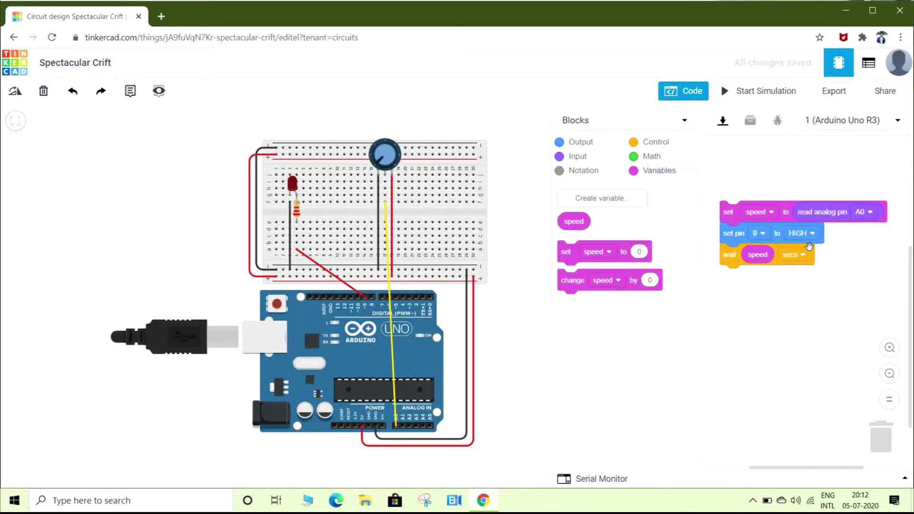
{"action": "left_click", "coordinate": [800, 261]}
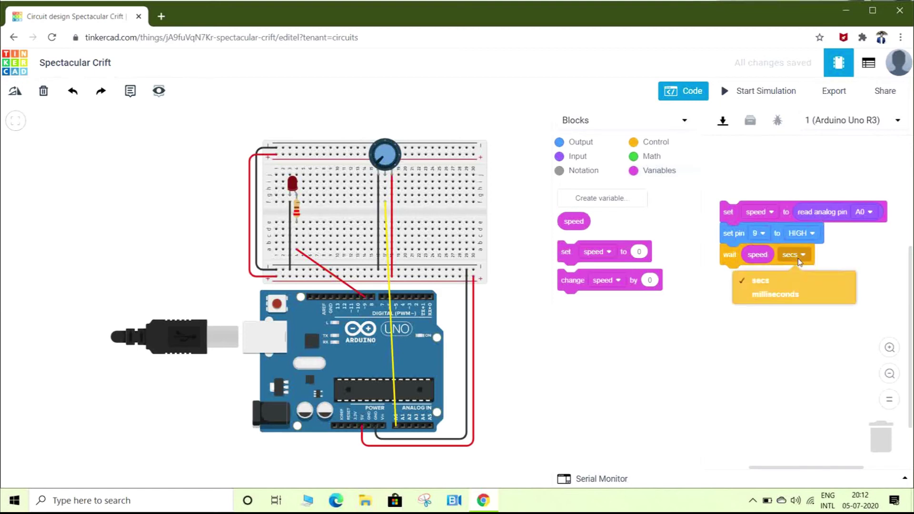
{"action": "left_click", "coordinate": [785, 295]}
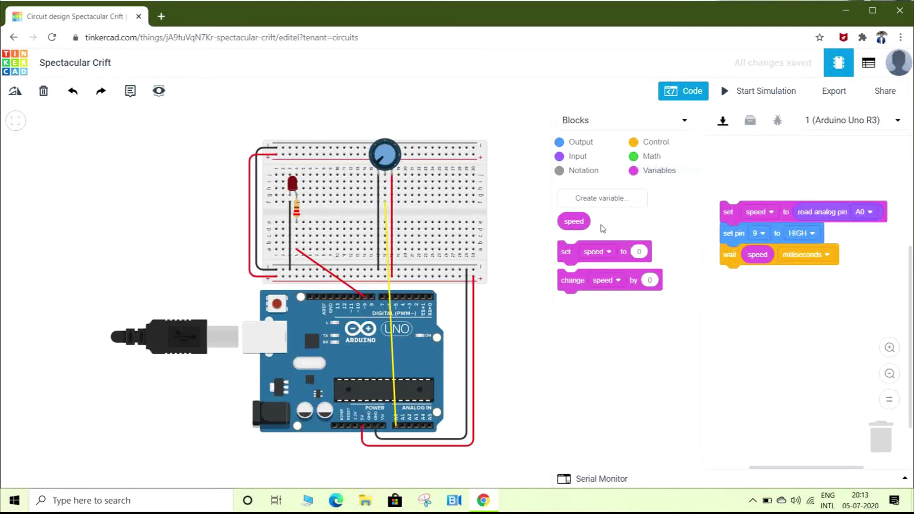
{"action": "left_click", "coordinate": [587, 145]}
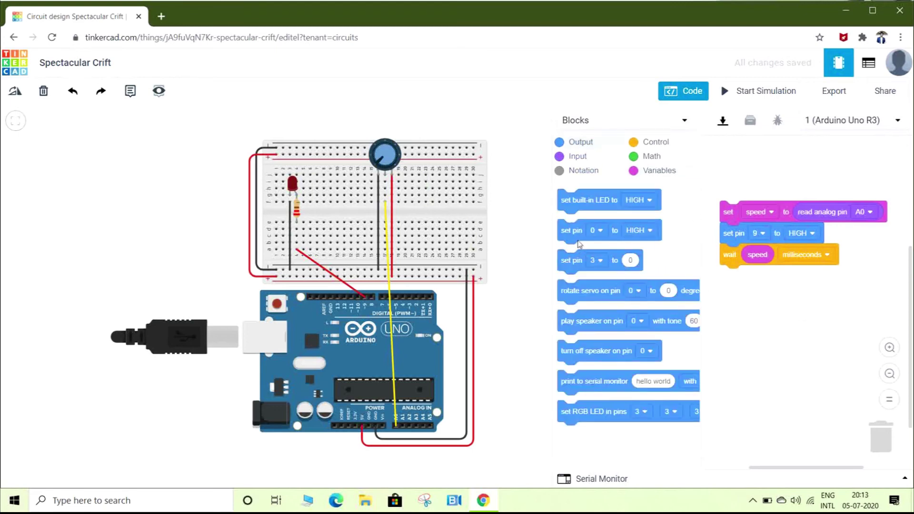
Add another 'set pin' block that sets pin 9 to LOW.
{"action": "left_click_drag", "start_coordinate": [604, 231], "coordinate": [767, 285]}
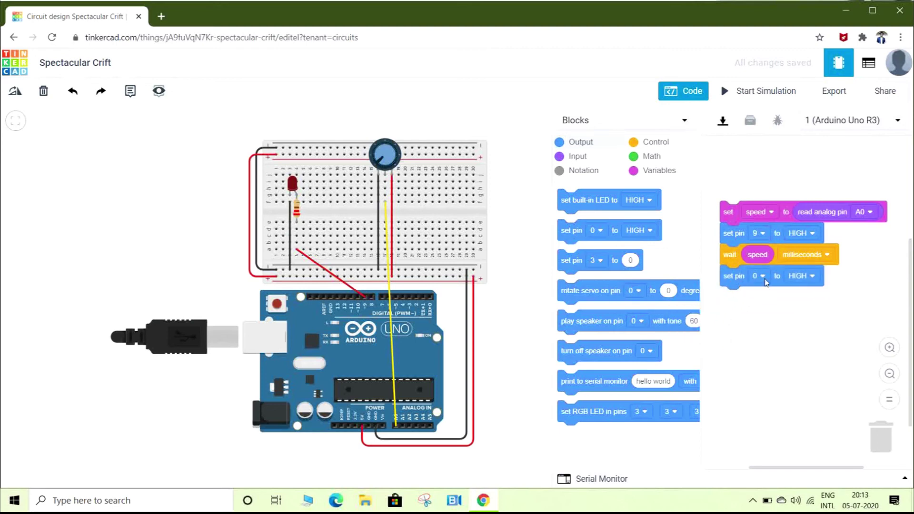
{"action": "left_click", "coordinate": [766, 284]}
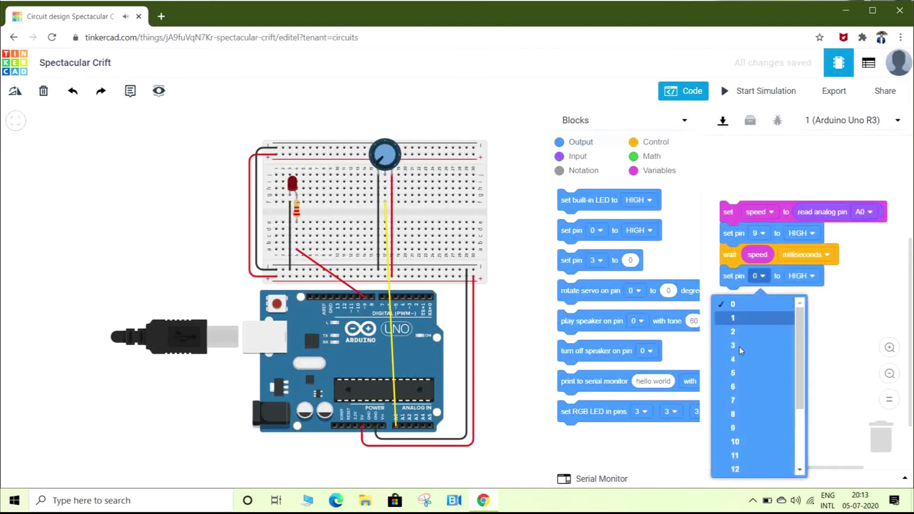
{"action": "left_click", "coordinate": [738, 425]}
{"action": "left_click", "coordinate": [807, 276]}
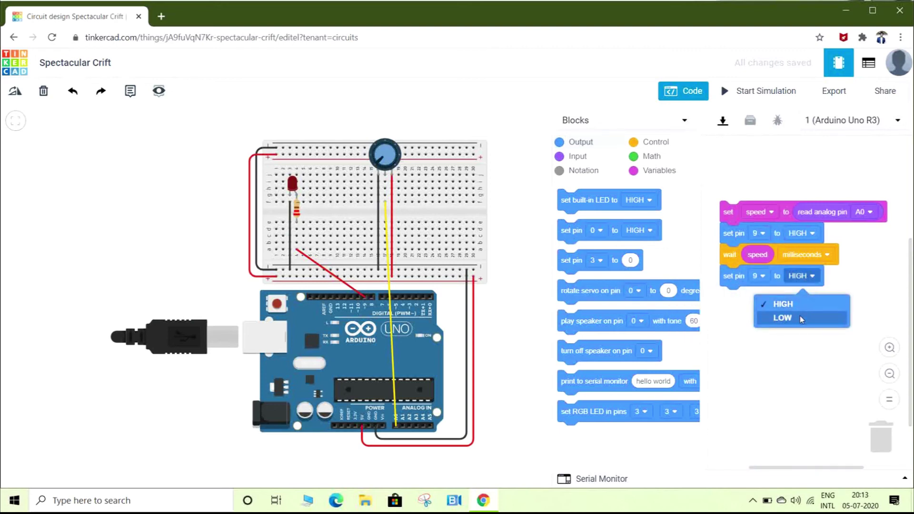
{"action": "left_click", "coordinate": [800, 316]}
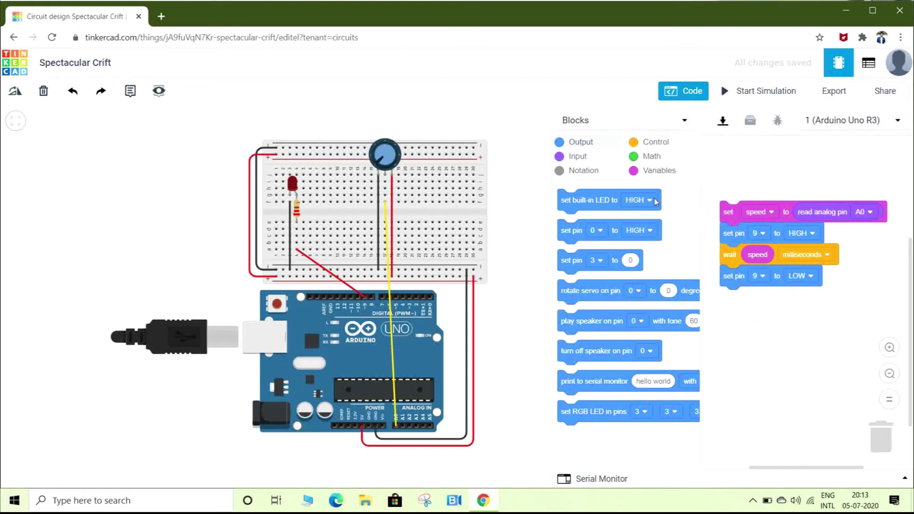
Follow it with a final wait of 'speed' milliseconds.
{"action": "left_click", "coordinate": [655, 142]}
{"action": "left_click_drag", "start_coordinate": [565, 203], "coordinate": [727, 300]}
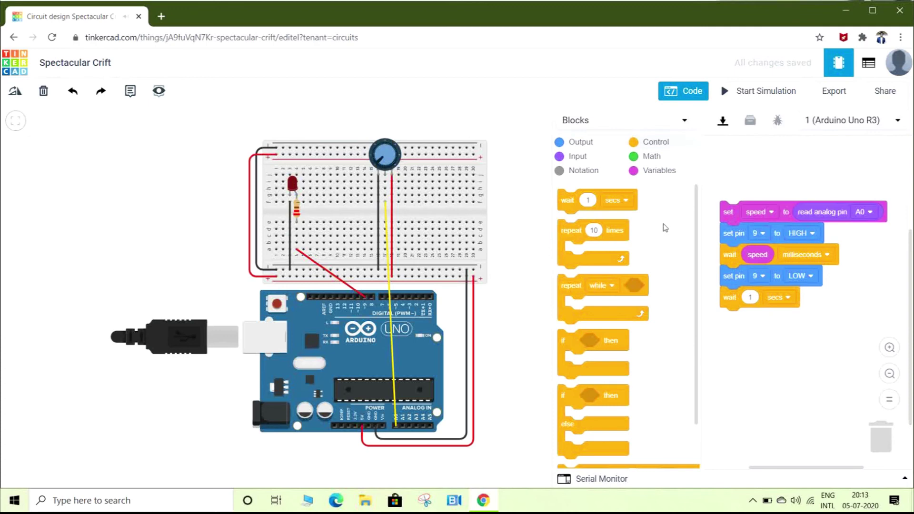
{"action": "left_click", "coordinate": [654, 173]}
{"action": "left_click_drag", "start_coordinate": [576, 222], "coordinate": [763, 302]}
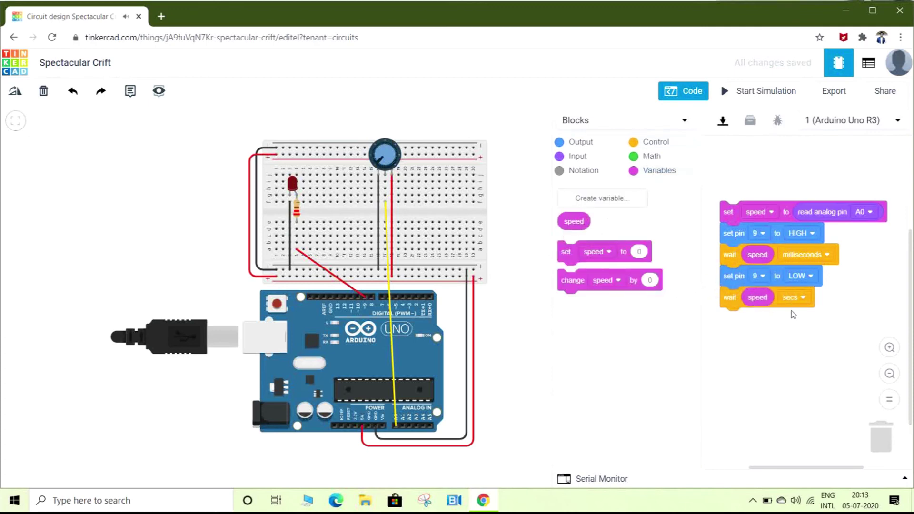
{"action": "left_click", "coordinate": [803, 298]}
{"action": "left_click", "coordinate": [783, 336]}
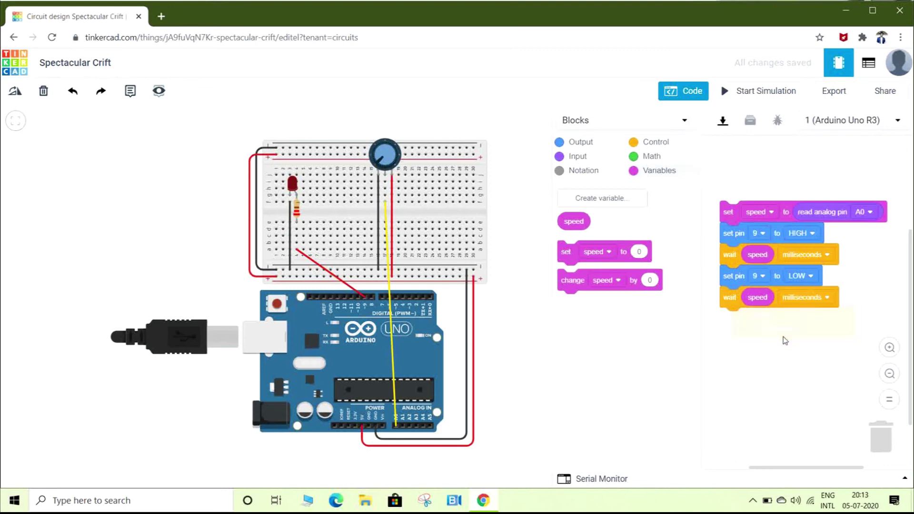
Run the simulation, turn the potentiometer knob back and forth to vary the blink, then stop.
{"action": "left_click", "coordinate": [773, 99]}
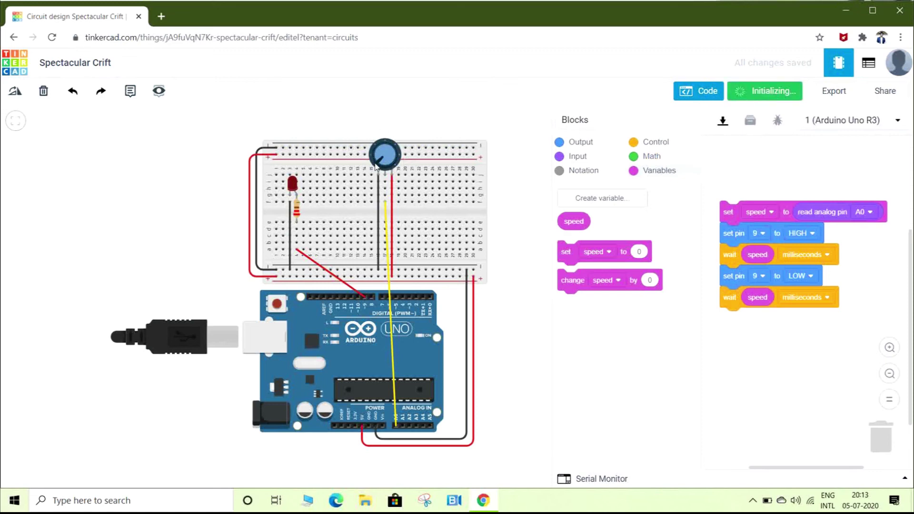
{"action": "mouse_move", "coordinate": [389, 158]}
{"action": "left_mouse_down"}
{"action": "mouse_move", "coordinate": [387, 170]}
{"action": "mouse_move", "coordinate": [393, 164]}
{"action": "mouse_move", "coordinate": [371, 142]}
{"action": "mouse_move", "coordinate": [374, 157]}
{"action": "mouse_move", "coordinate": [398, 170]}
{"action": "left_mouse_up"}
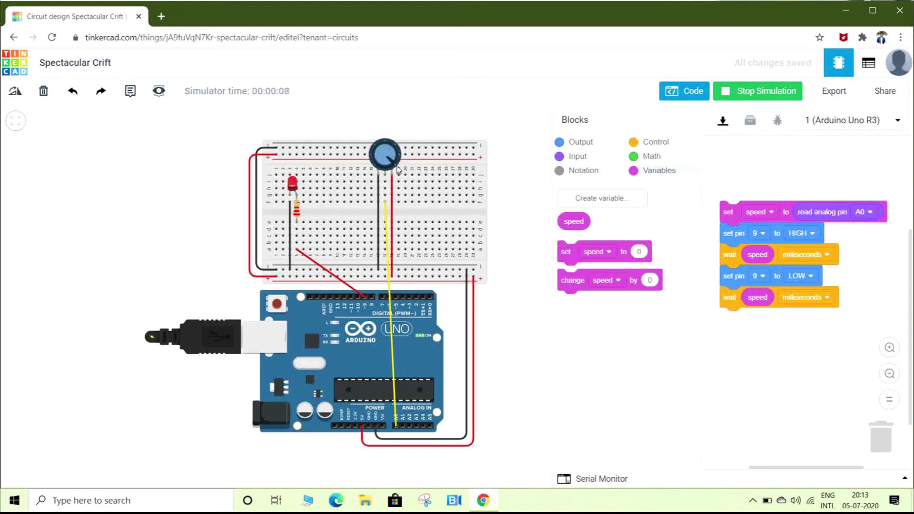
{"action": "left_click", "coordinate": [396, 167]}
{"action": "mouse_move", "coordinate": [389, 159]}
{"action": "left_mouse_down"}
{"action": "mouse_move", "coordinate": [386, 143]}
{"action": "mouse_move", "coordinate": [384, 162]}
{"action": "left_mouse_up"}
{"action": "left_click", "coordinate": [762, 95]}
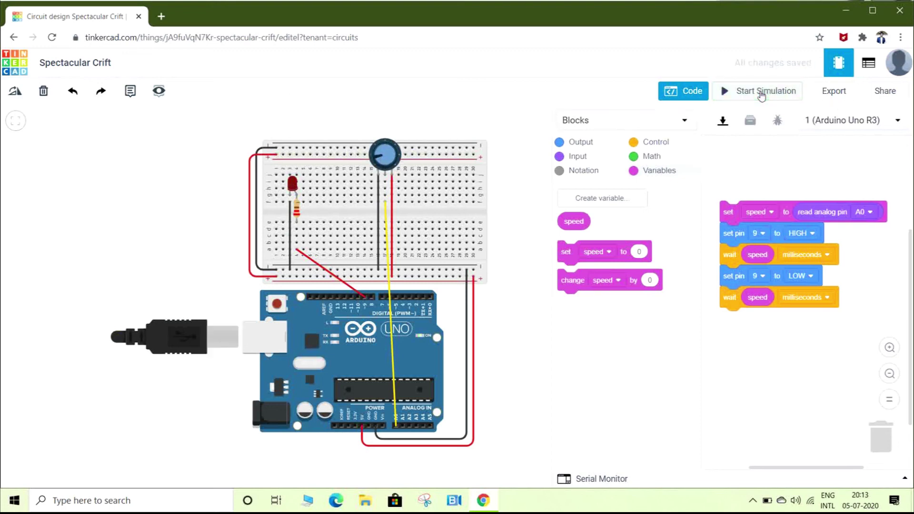